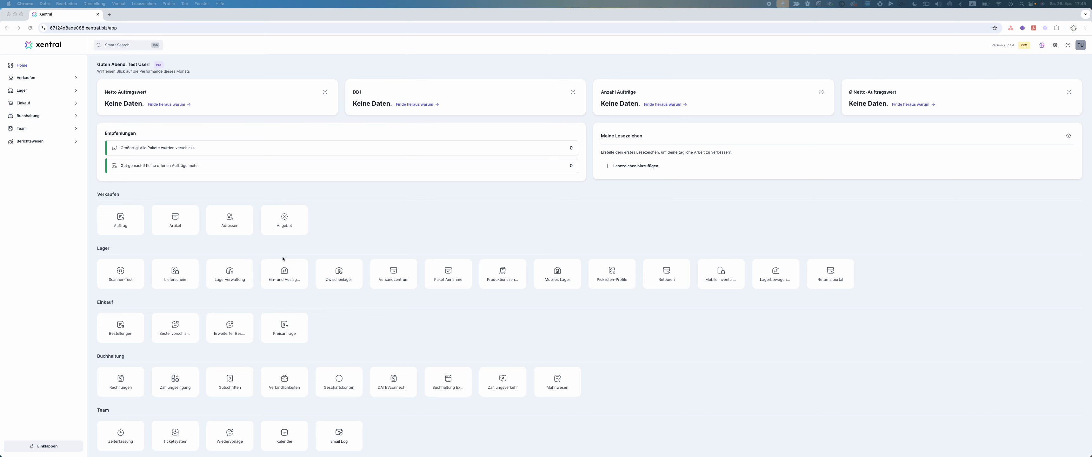
Enable the shopify project in the Returns Portal settings
click(829, 274)
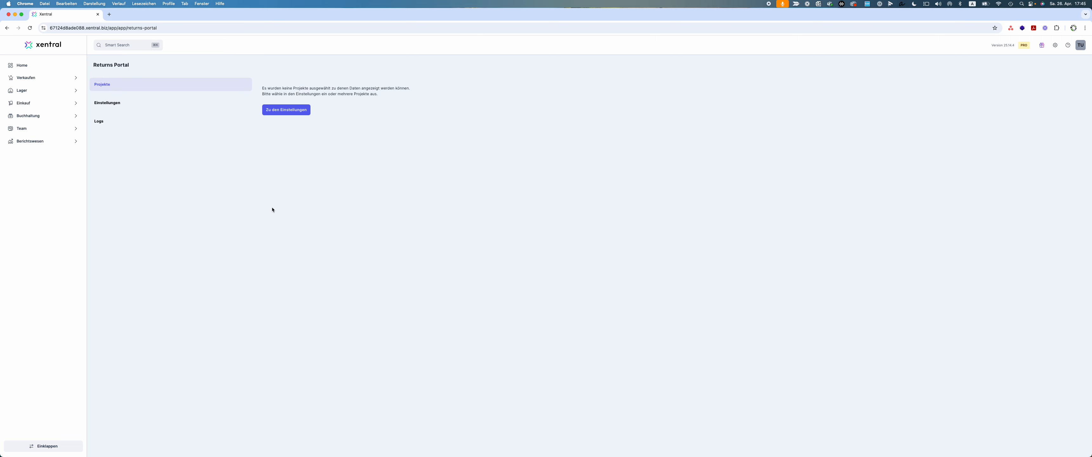
click(286, 110)
scroll(286, 111, down, 3)
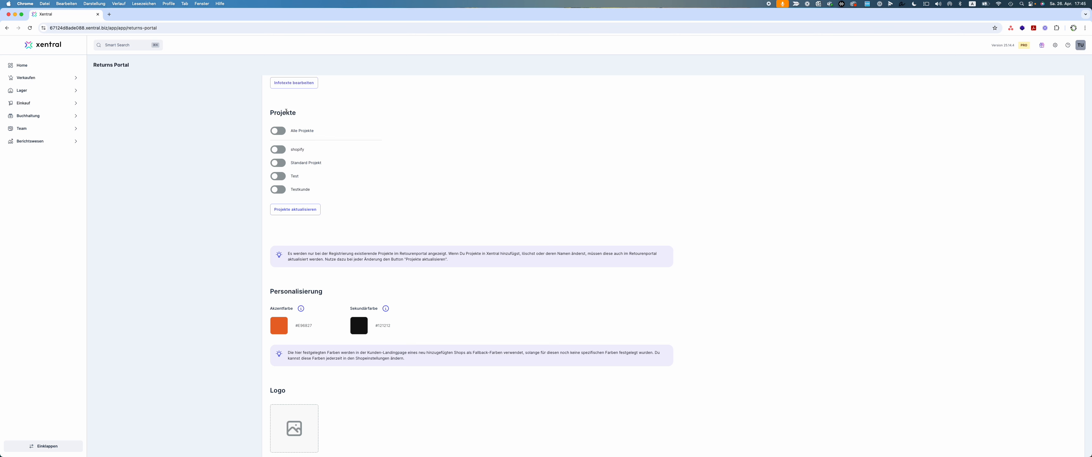
click(281, 151)
Check which shipping providers (Versanddienstleister) are available for the shipping integration, leaving DHL RETOURE selected
scroll(480, 170, up, 6)
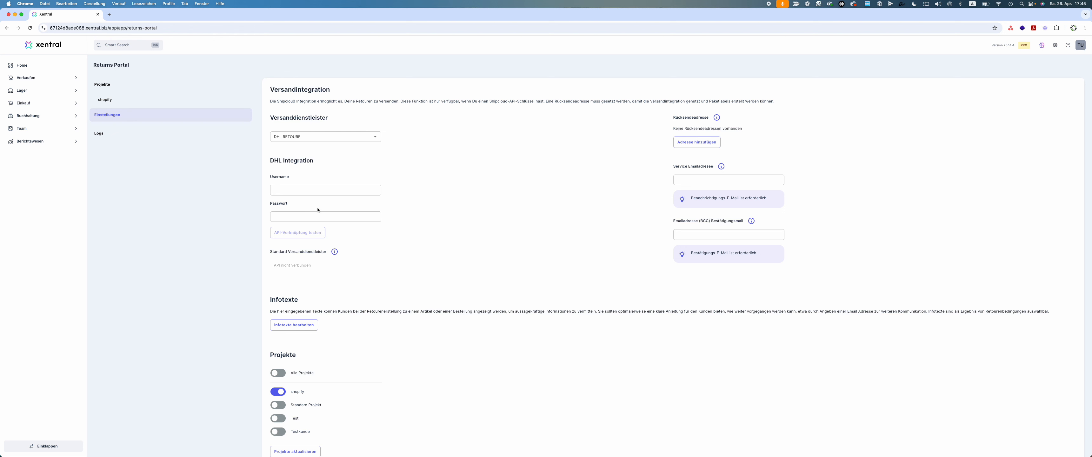
click(304, 136)
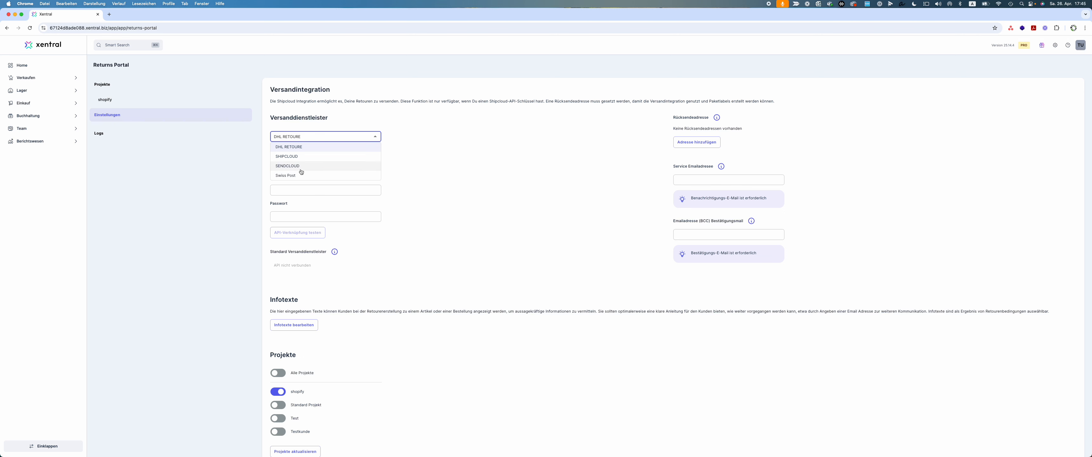
click(436, 180)
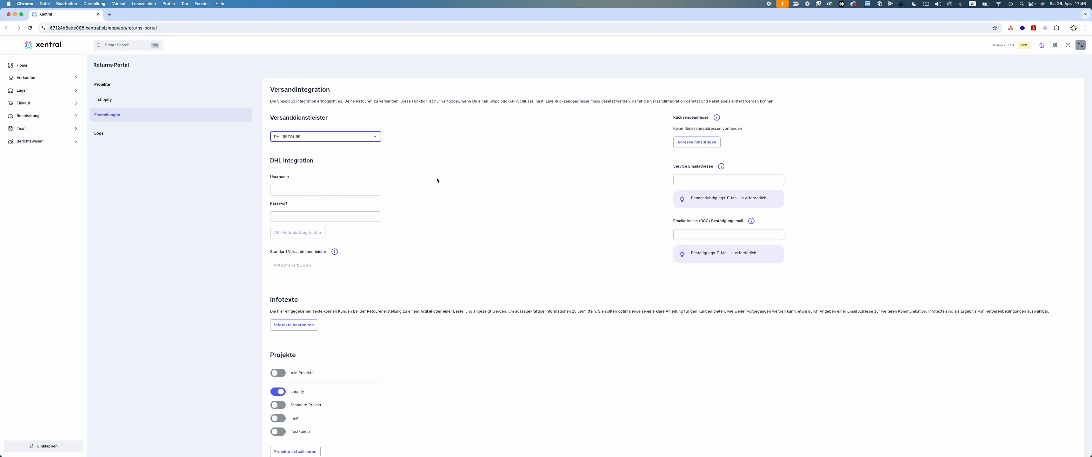
Open the shopify project's return settings and read the explanations for Mehrfach-Rückgabe-Limit and Nur gelieferte Bestellungen
click(167, 102)
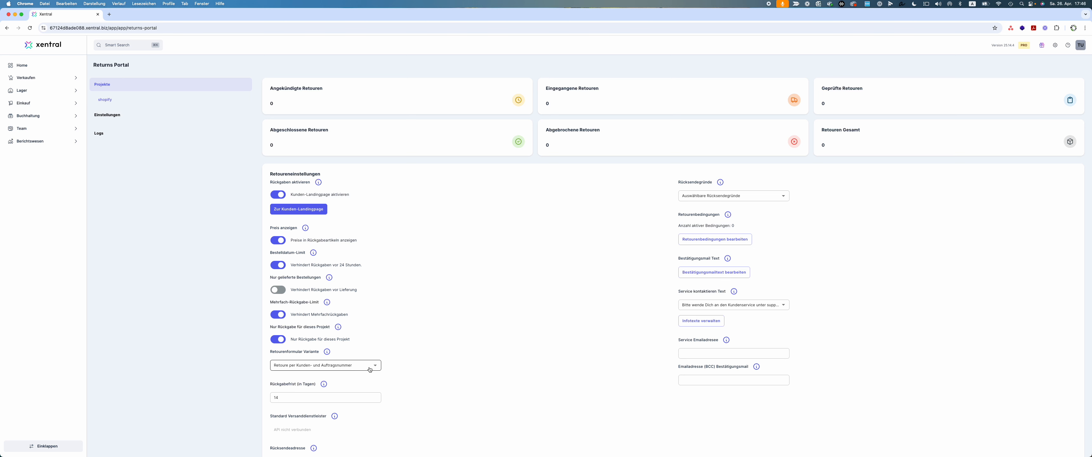
mouse_move(327, 303)
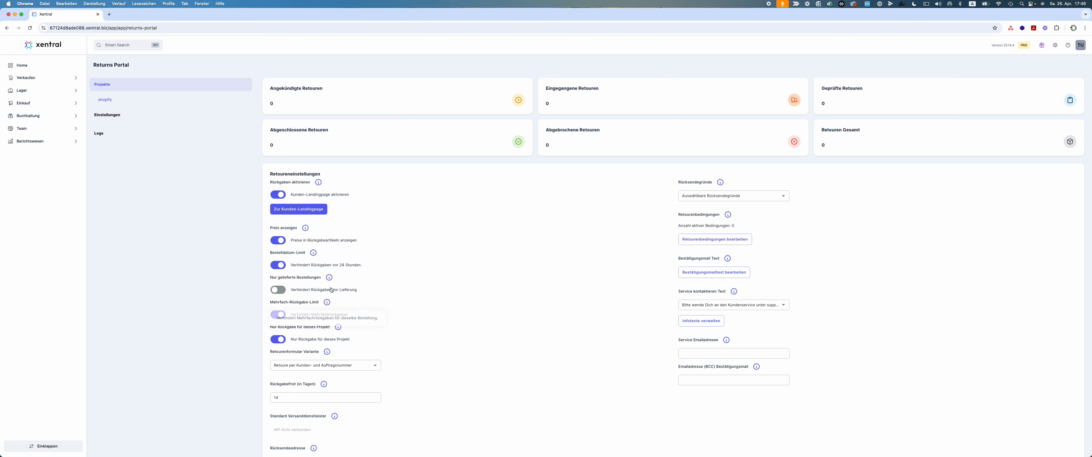
mouse_move(330, 279)
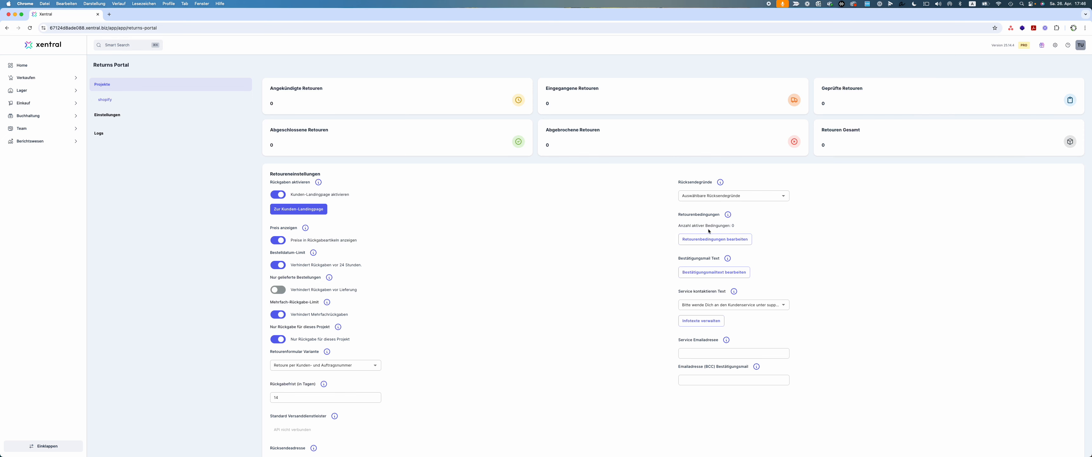
Add a return condition to the shopify project for Retourengrund gleich "Gefällt nicht, Do not like"
click(699, 239)
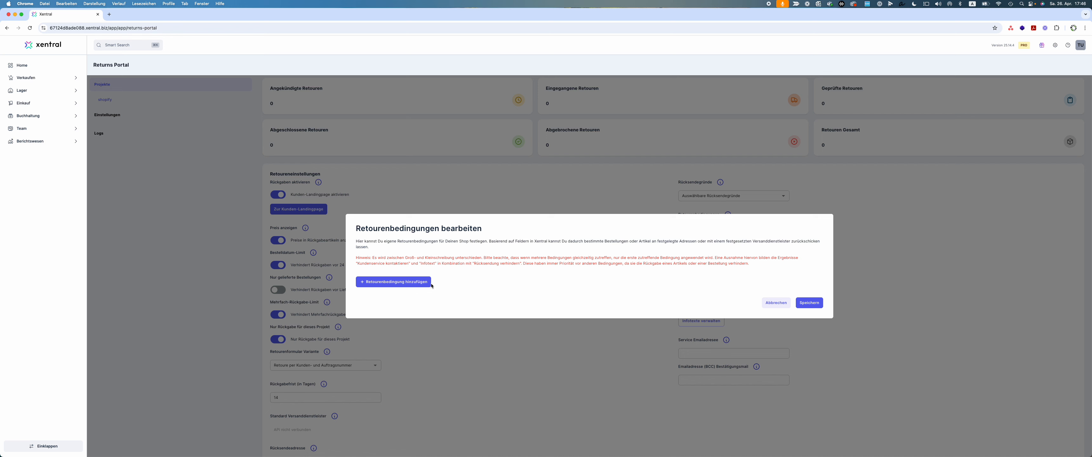
click(401, 282)
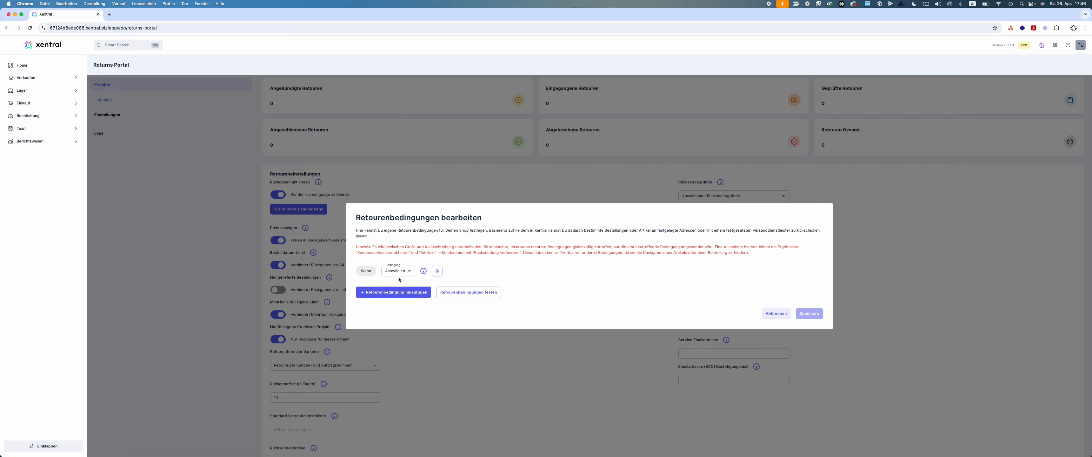
click(389, 275)
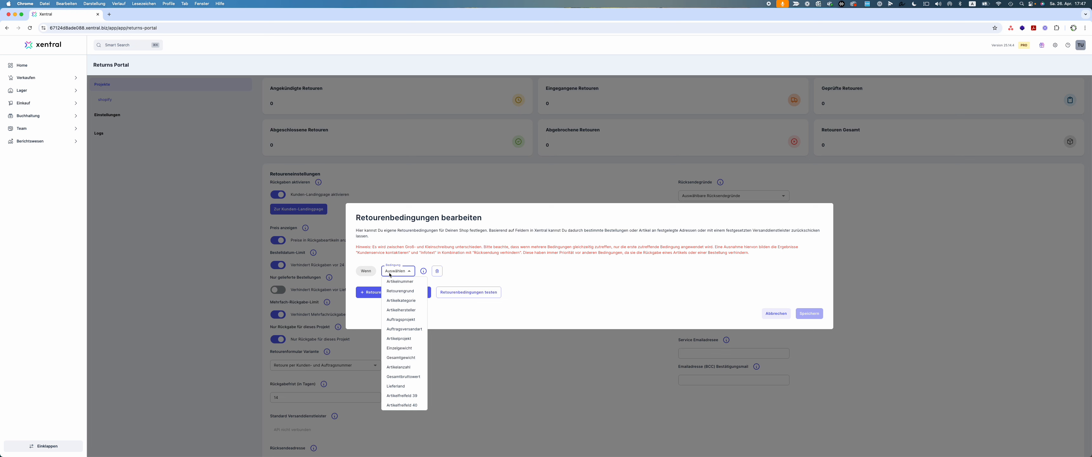
click(398, 292)
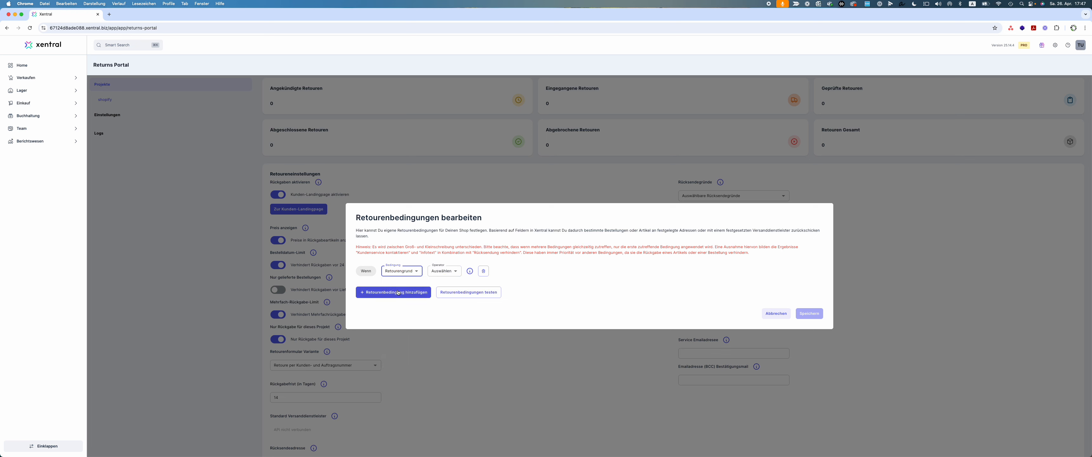
click(442, 272)
click(439, 281)
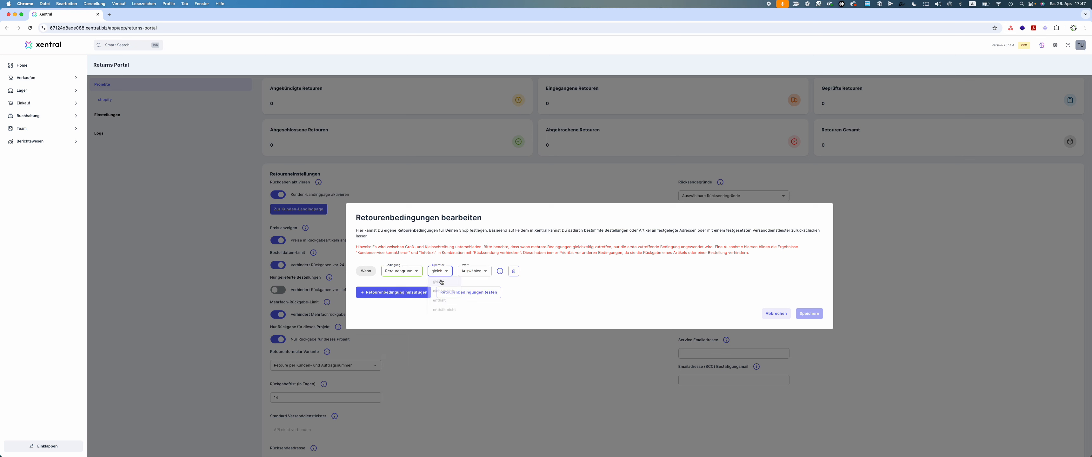
click(474, 271)
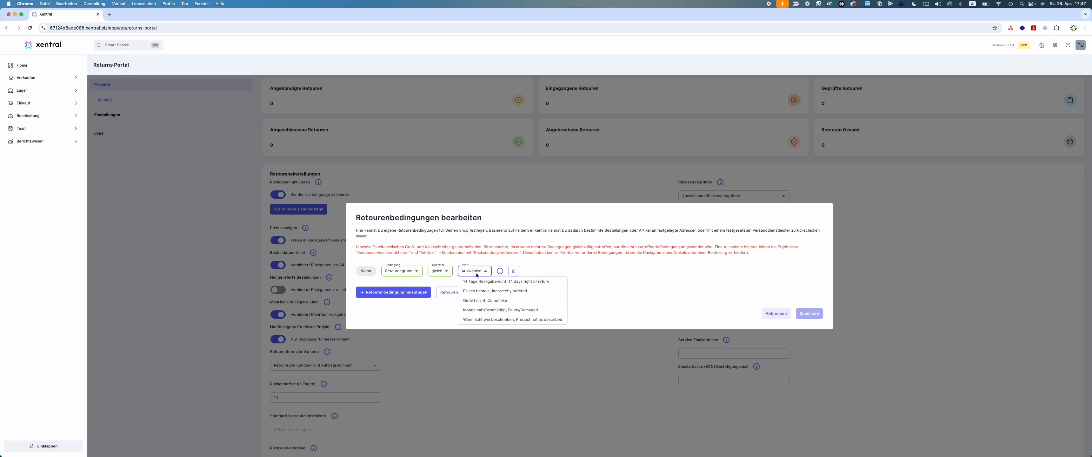
click(494, 301)
Set the condition's result to Infotext with the "Bitte wende Dich an den Kundenservice" text and action "Als Info anzeigen", and save the conditions
click(560, 271)
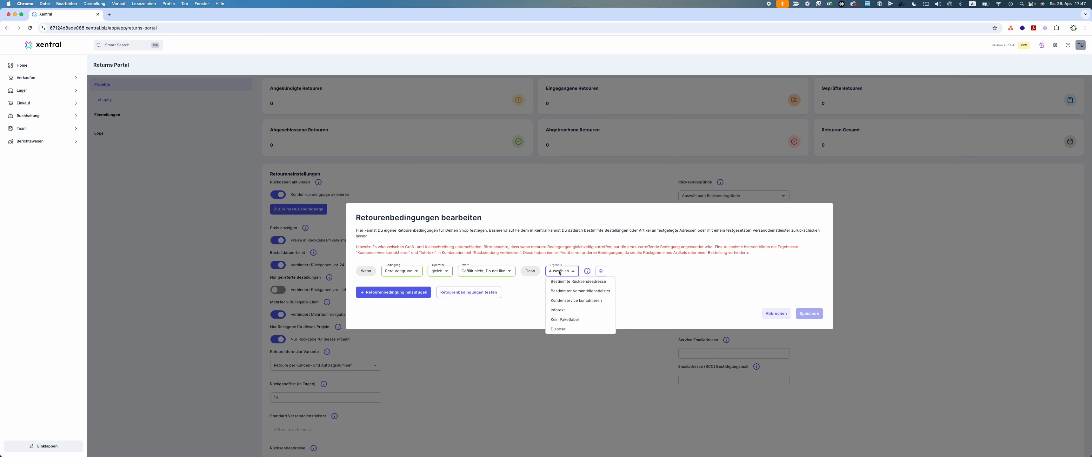
click(558, 309)
click(597, 272)
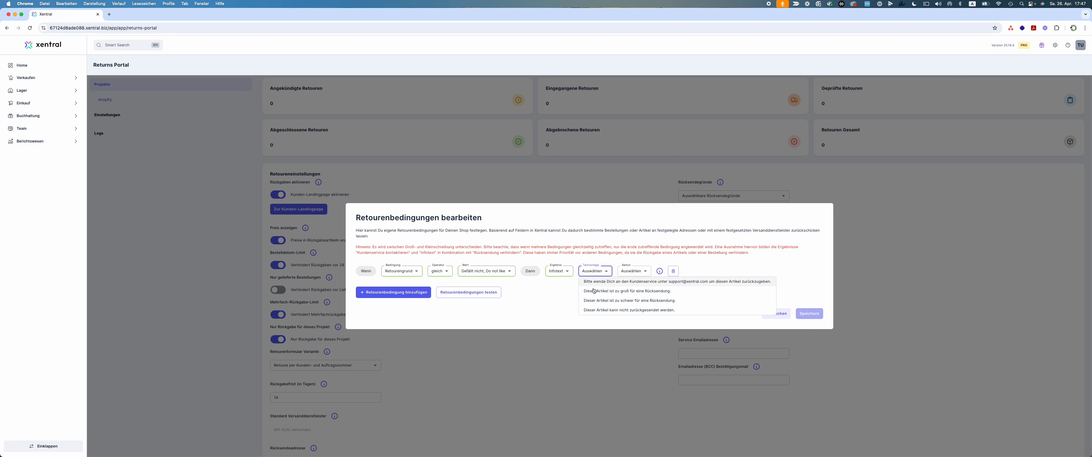
click(627, 281)
click(707, 274)
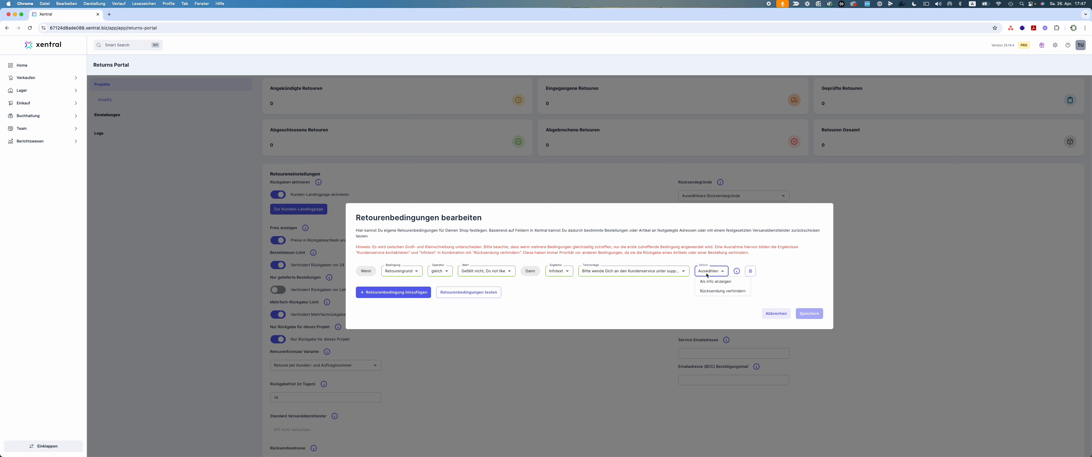
click(737, 288)
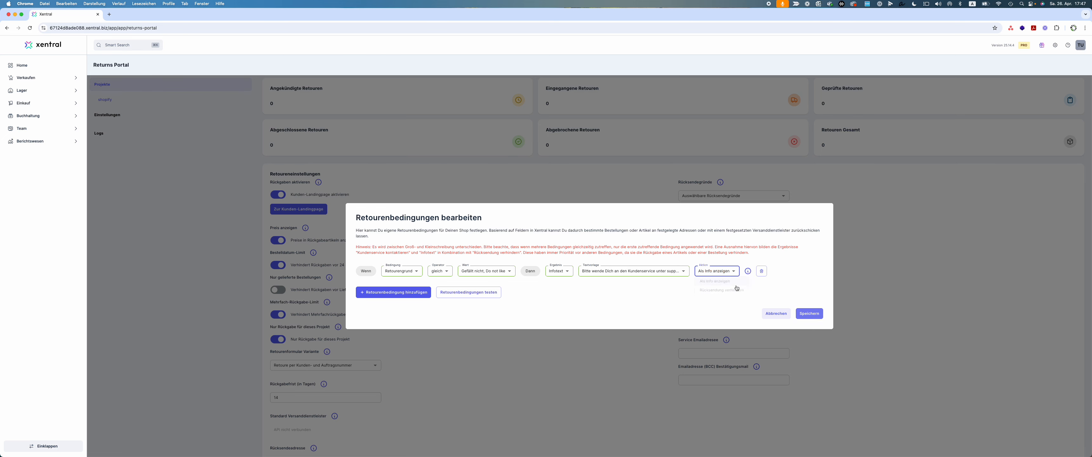
click(809, 313)
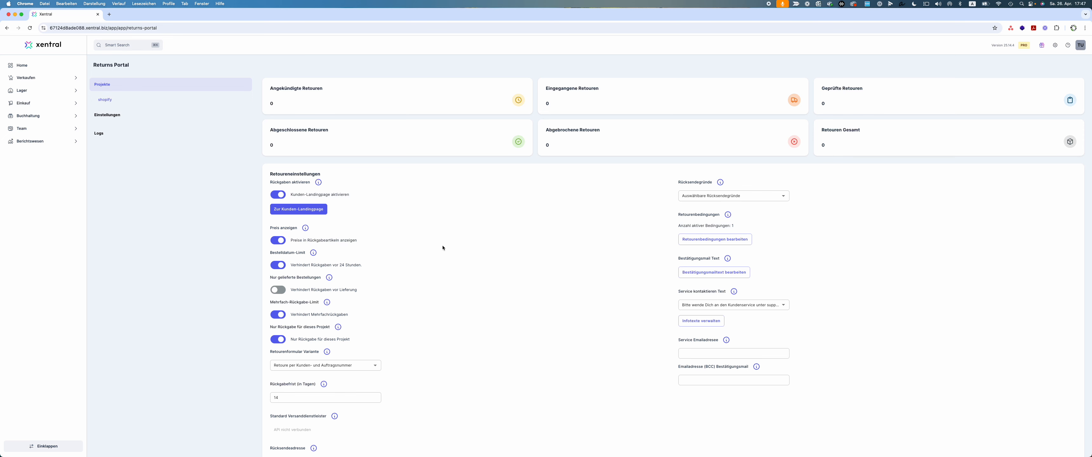
Examine the text customization for the customer landing page's Startseite, trying the German Standardtext option for the link label
scroll(376, 324, down, 10)
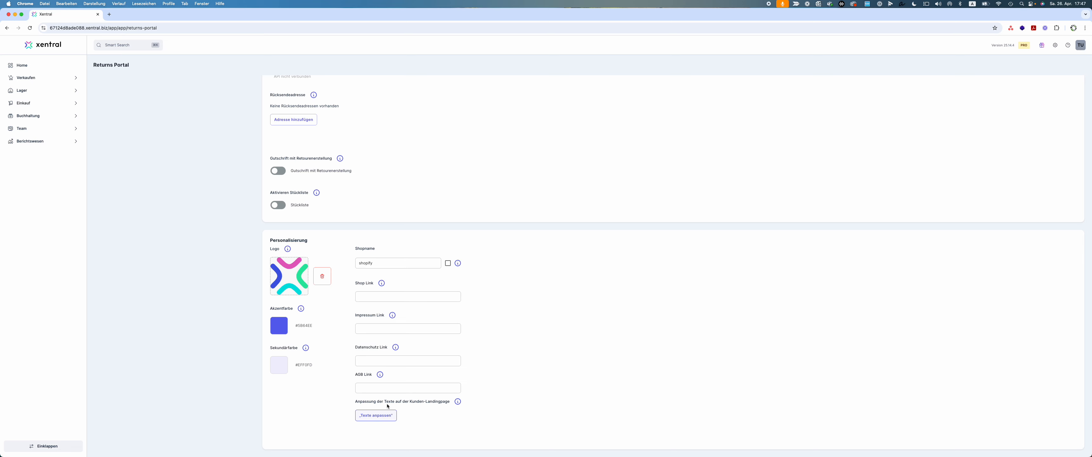
click(386, 420)
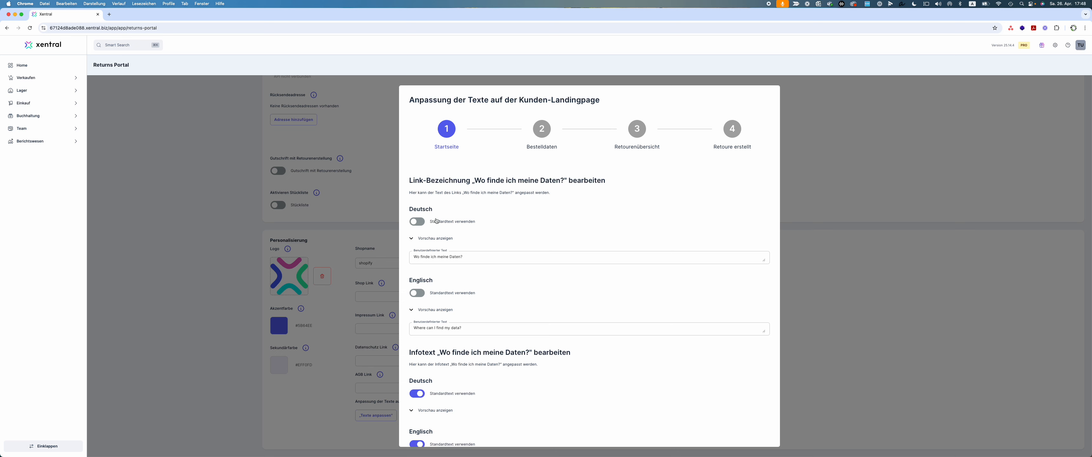
click(416, 222)
click(416, 222)
click(839, 313)
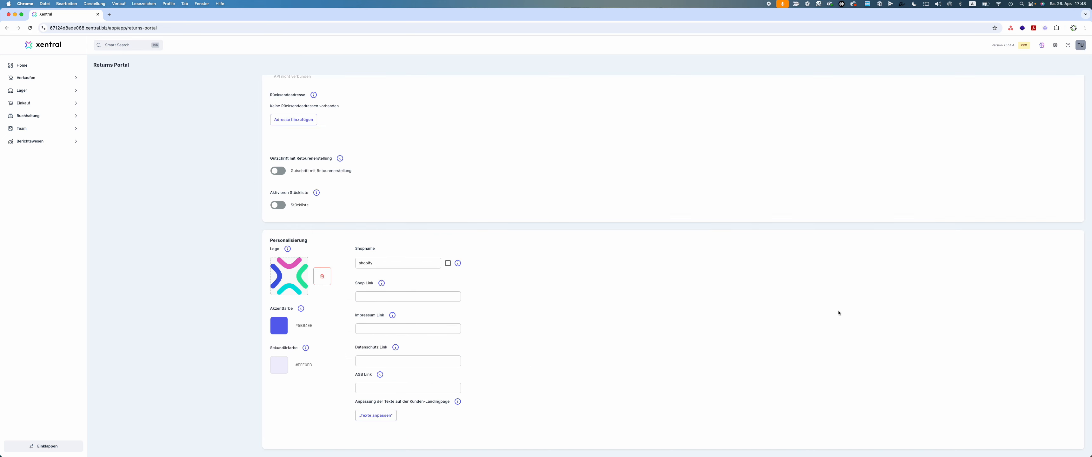
Open the shopify project's customer landing page for creating a return
scroll(395, 203, up, 10)
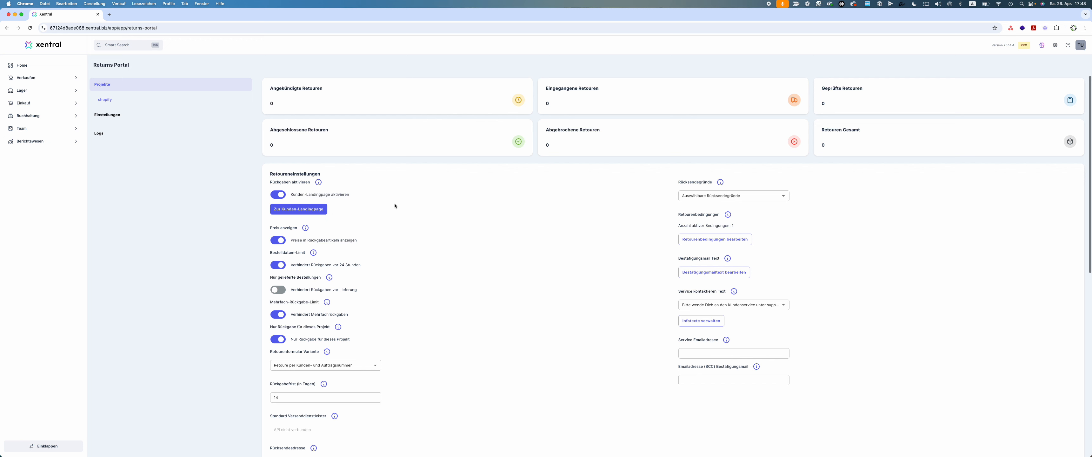
click(300, 209)
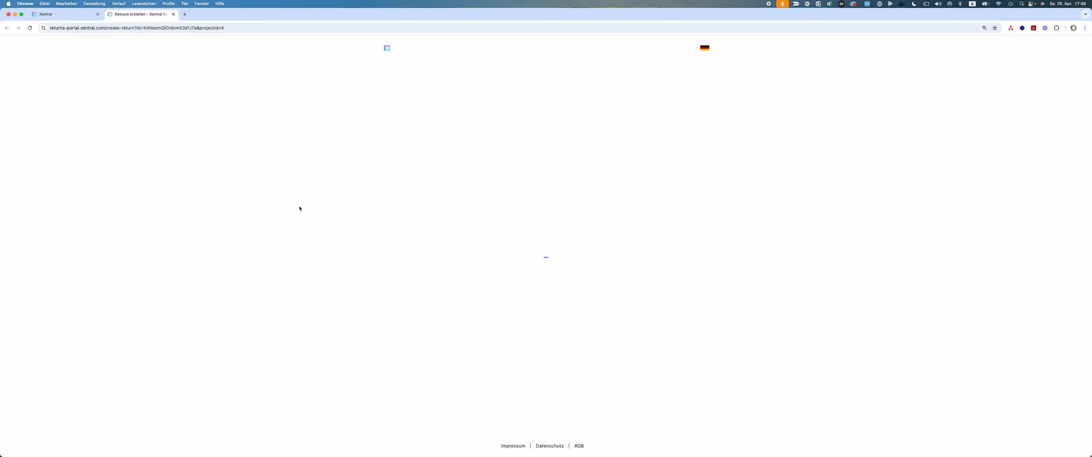